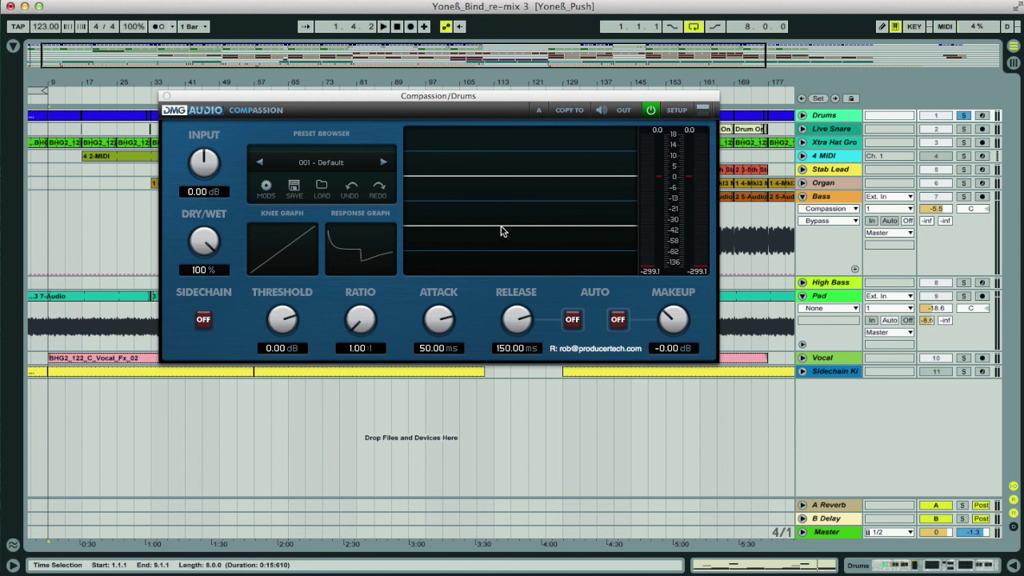
Step: Start the drum break playing through Compassion's default preset on the Drums track
key("space")
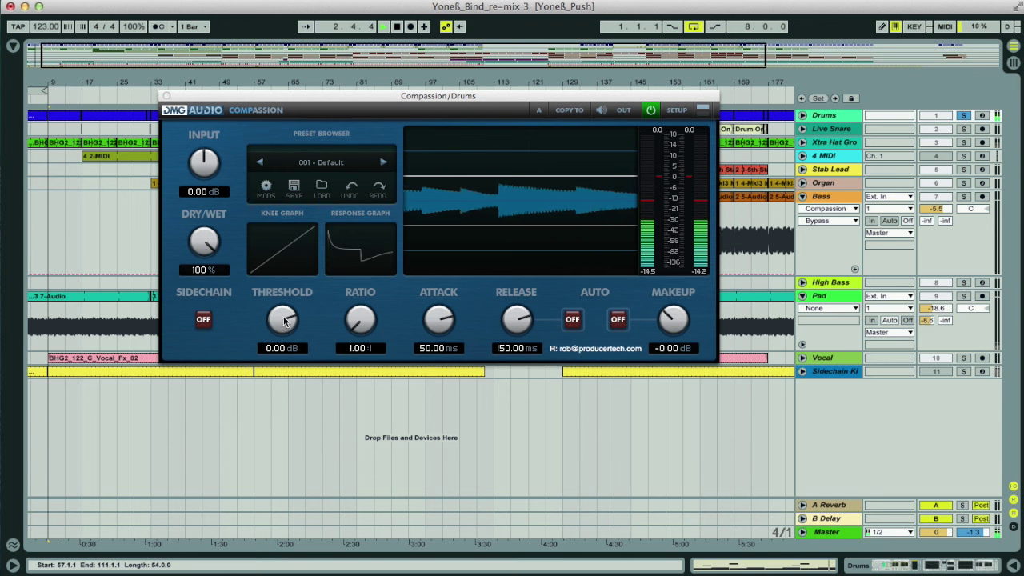
Step: Set threshold to -39.52 dB, ratio to 7.04:1 and makeup gain to 3.60 dB
left_click_drag(285, 321, 290, 356)
left_click_drag(358, 329, 358, 294)
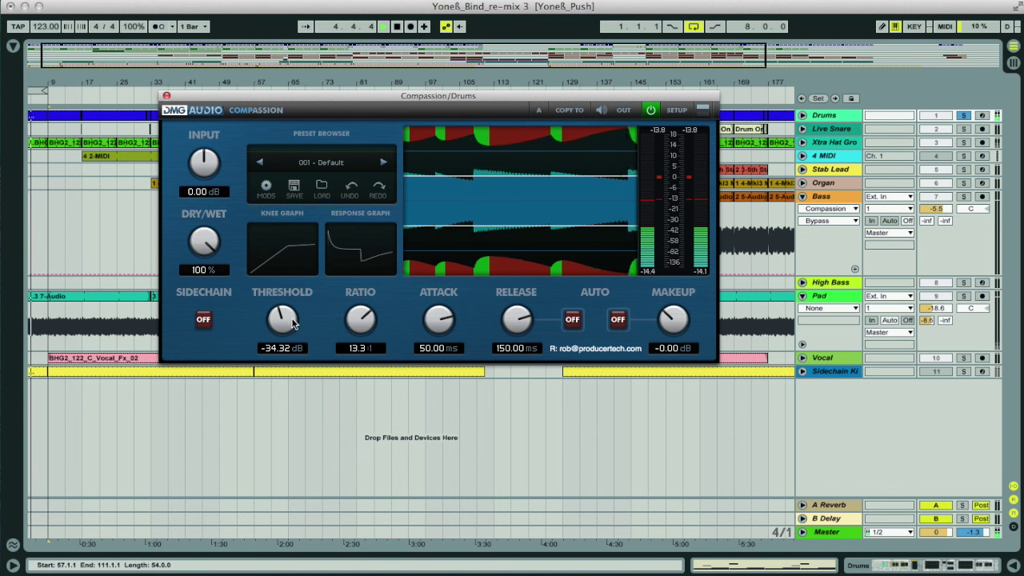
left_click_drag(289, 318, 290, 328)
left_click_drag(359, 320, 358, 327)
left_click(692, 204)
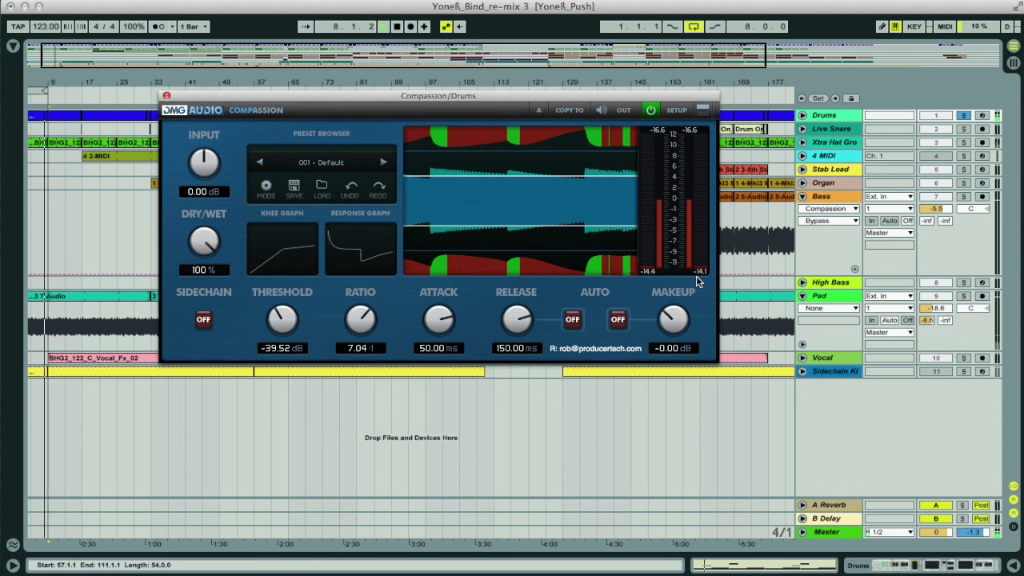
left_click_drag(674, 326, 676, 318)
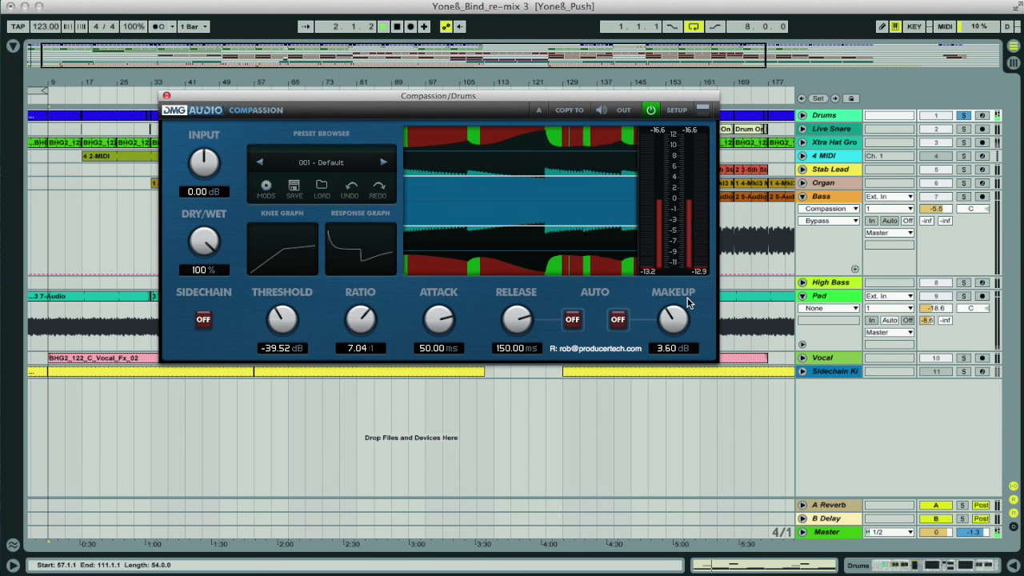
Step: Compare against bypass, then set attack to 7.23 ms and release to 18.70 ms
left_click(651, 110)
left_click(650, 112)
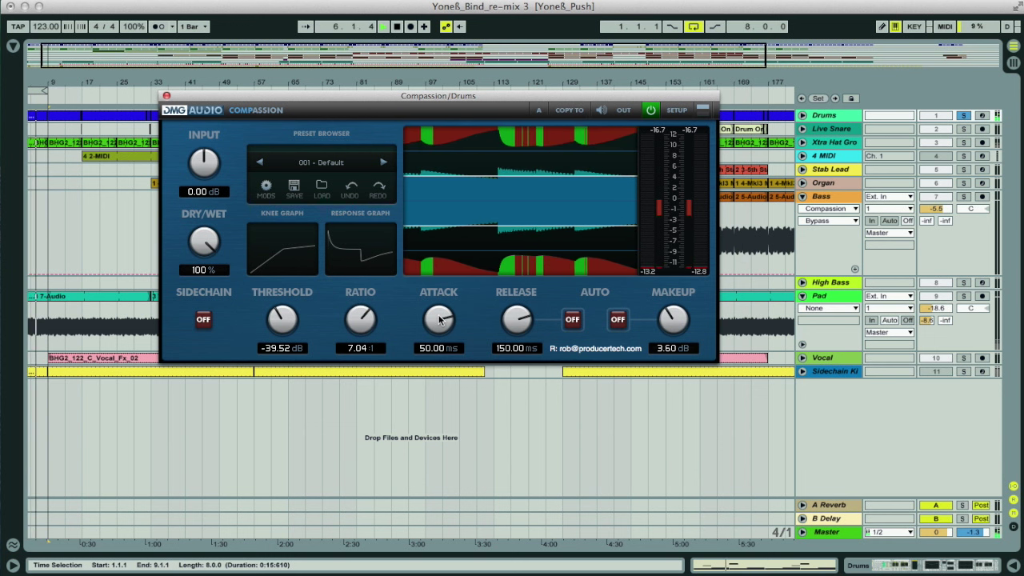
left_click_drag(439, 321, 437, 333)
left_click_drag(516, 319, 516, 330)
left_click_drag(438, 319, 438, 329)
left_click_drag(516, 316, 515, 321)
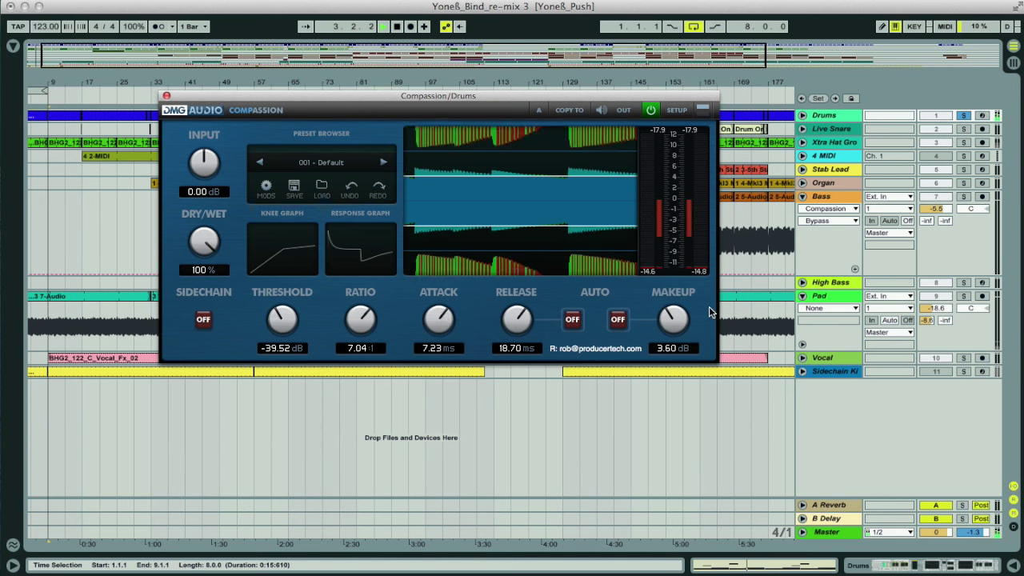
Step: Expand Compassion's advanced parameters and open the Main EQ page
left_click(702, 109)
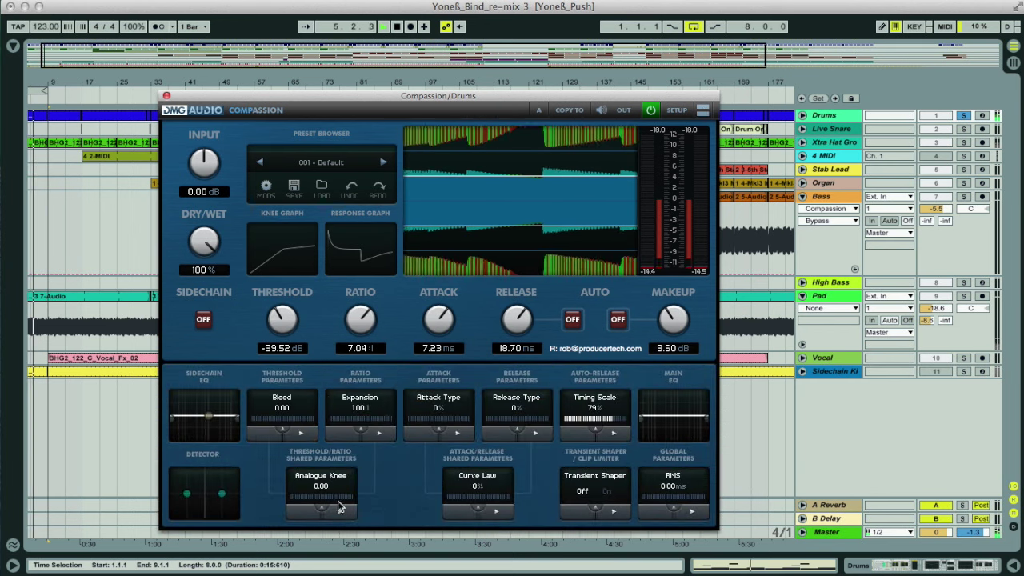
left_click(672, 414)
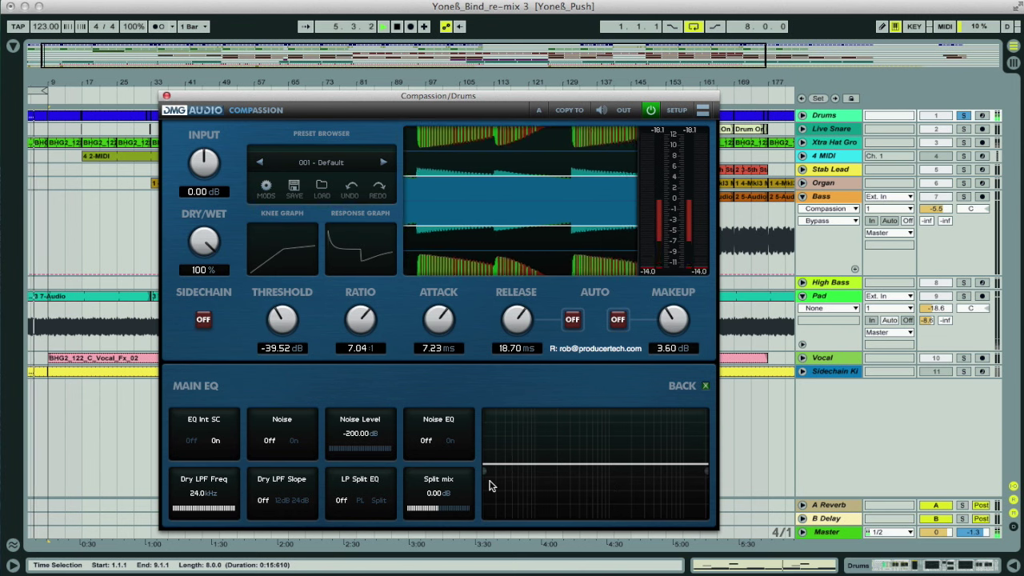
Step: Add a steep main EQ high-pass at about 557 Hz and toggle EQ Int SC
left_click_drag(485, 473, 592, 481)
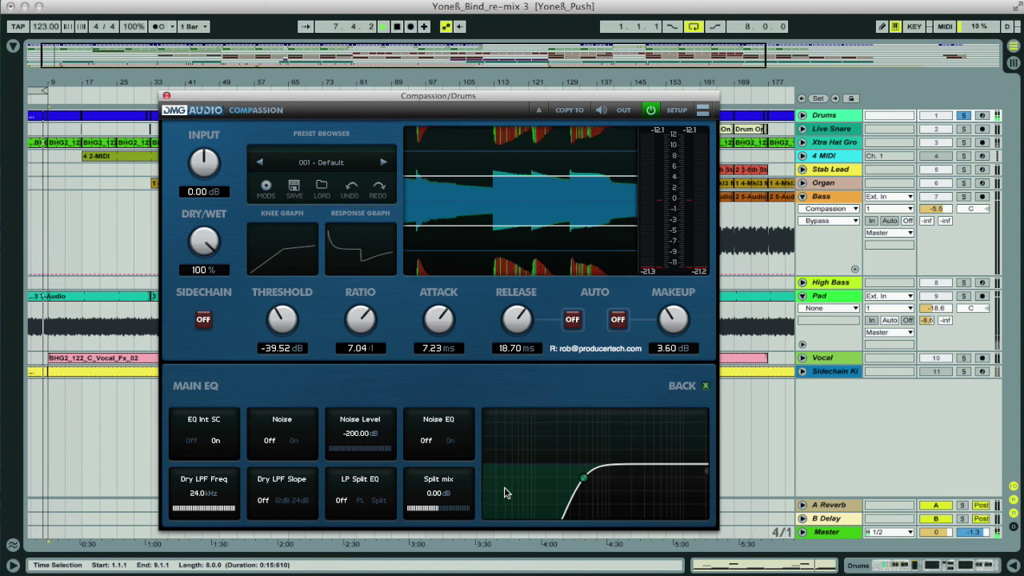
left_click_drag(584, 478, 591, 483)
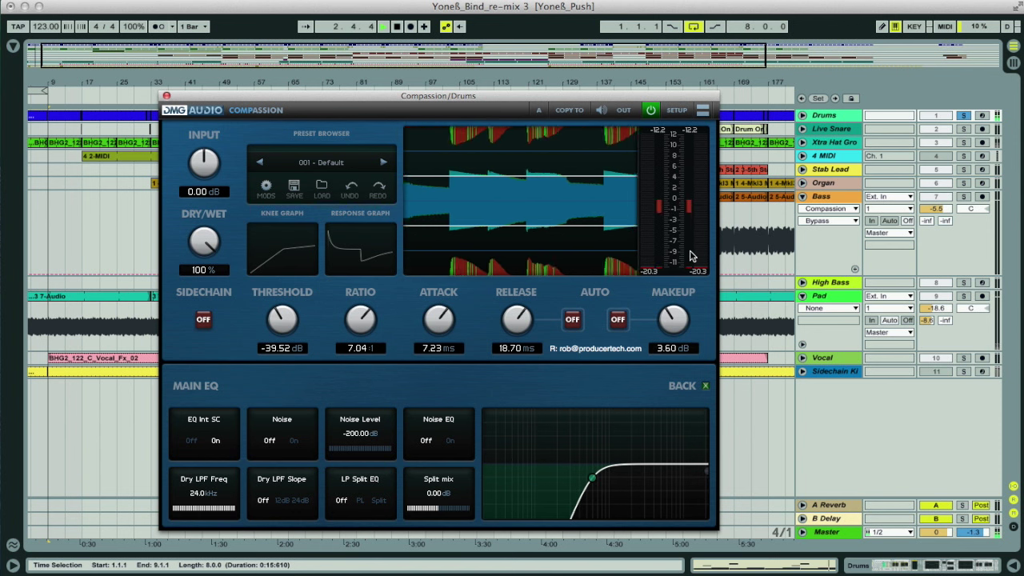
left_click(191, 441)
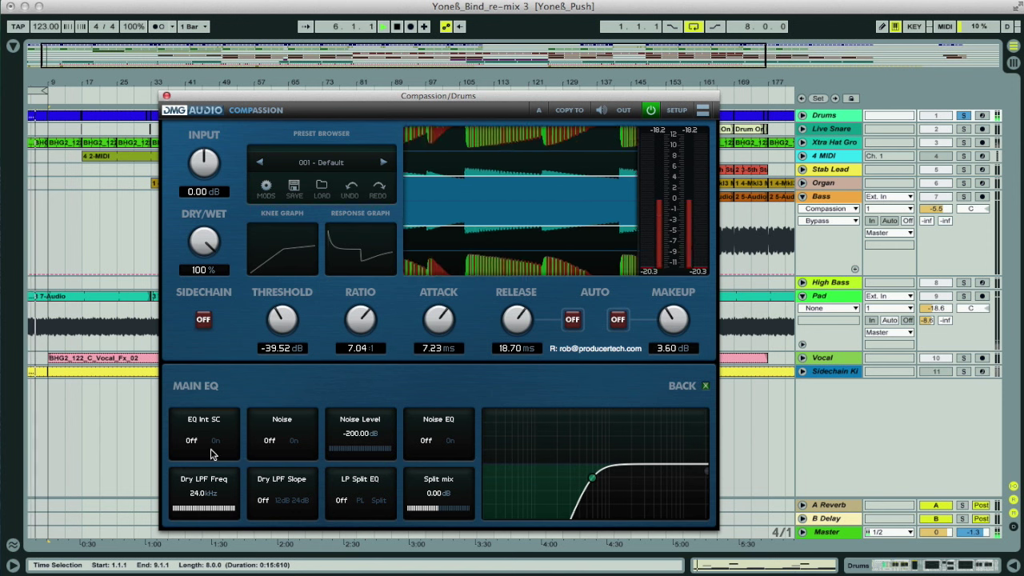
left_click(706, 386)
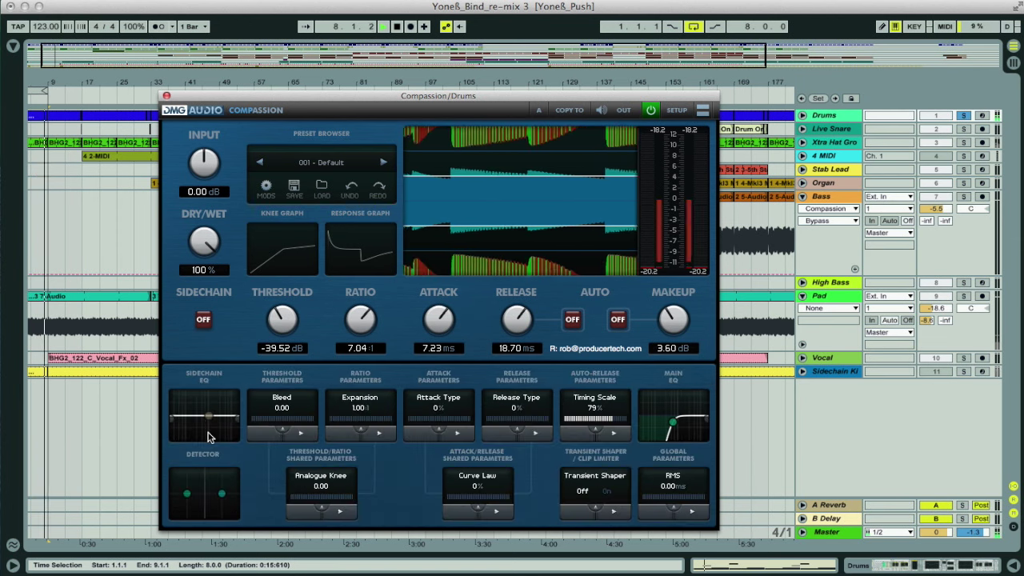
left_click(693, 400)
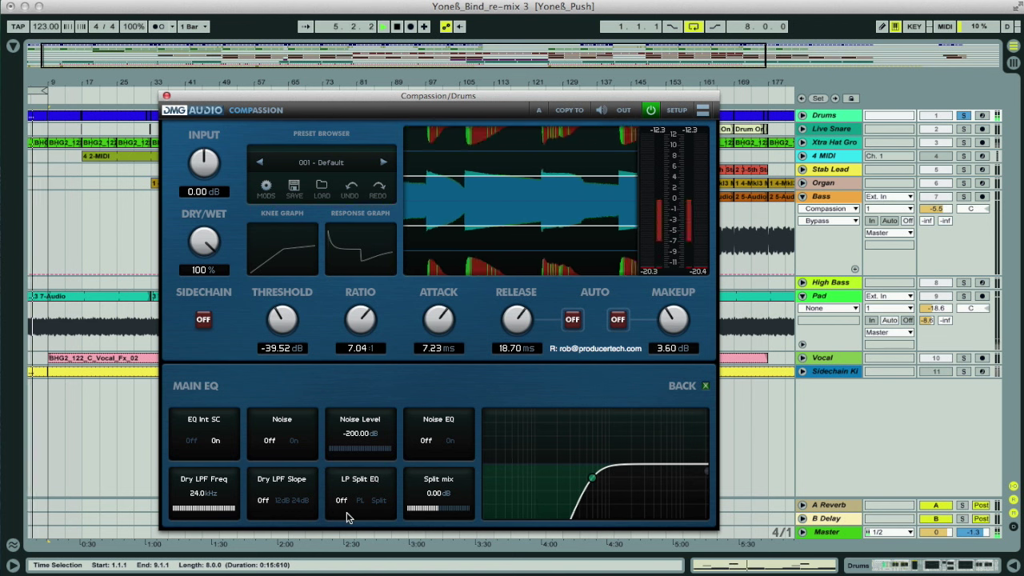
Step: Put LP Split EQ in Split mode and tighten compression to 11.3:1 with shorter attack and release
left_click(378, 502)
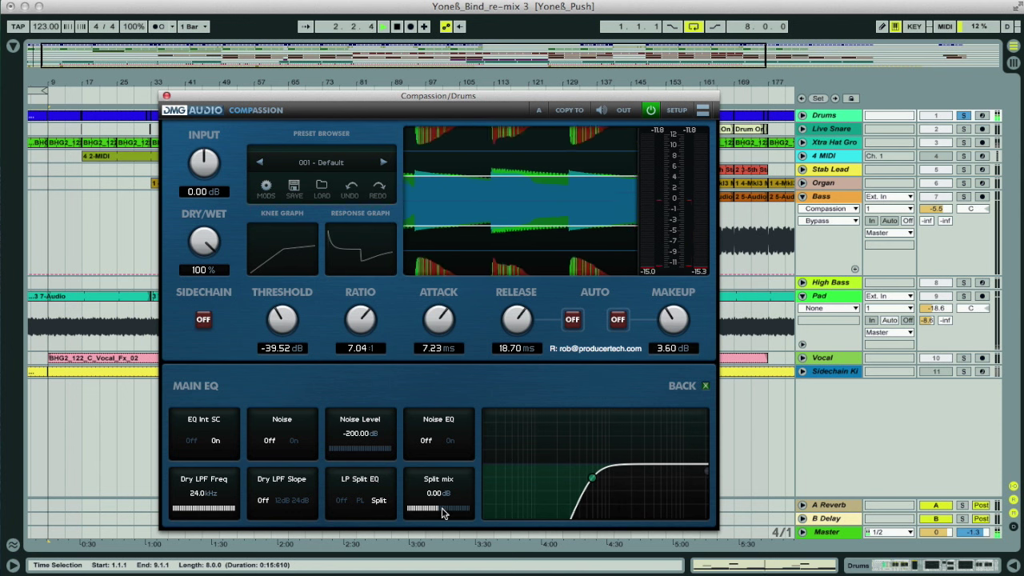
mouse_move(439, 513)
left_mouse_down()
mouse_move(408, 512)
mouse_move(432, 513)
left_mouse_up()
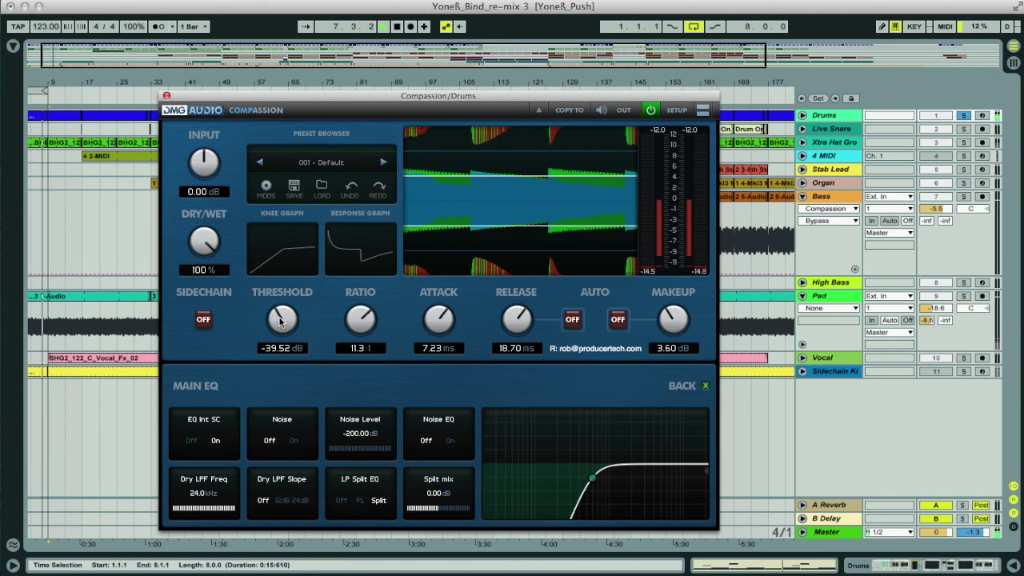
left_click_drag(428, 334, 440, 330)
left_click_drag(515, 320, 518, 328)
left_click_drag(671, 320, 667, 301)
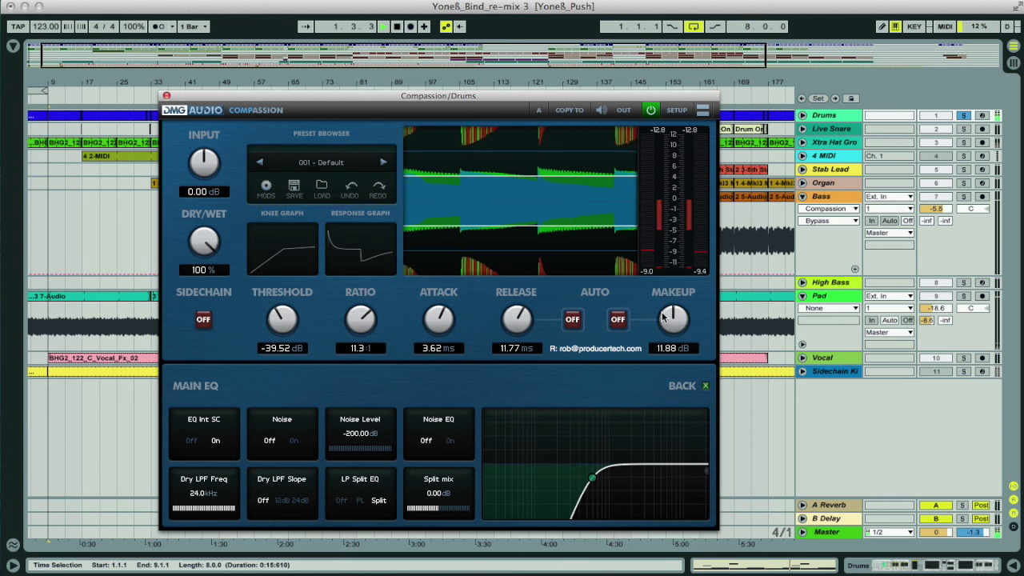
Step: Raise the split mix to about 5.37 dB, trim makeup to 6.12 dB, and A/B with bypass
left_click_drag(447, 511, 463, 512)
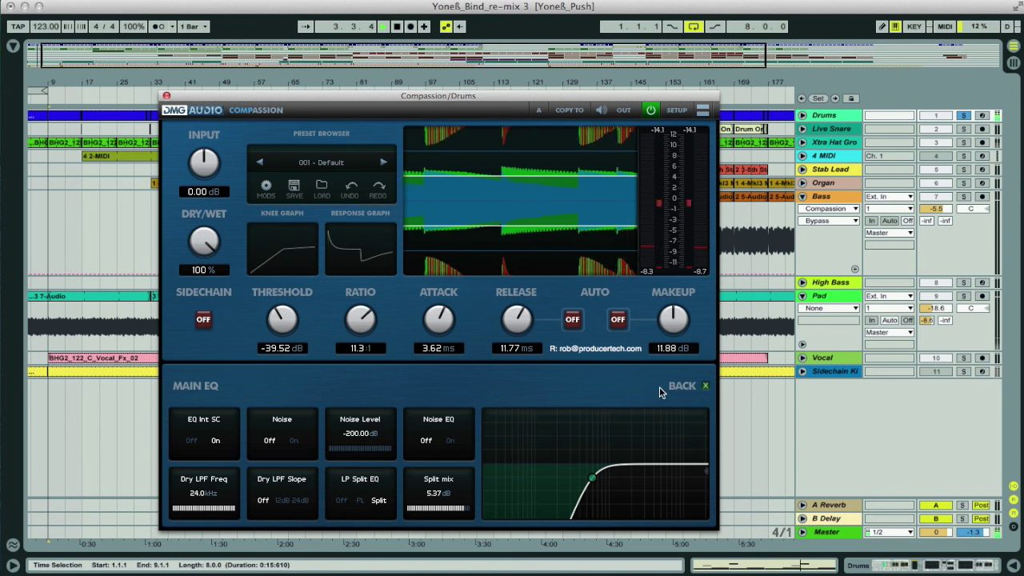
left_click_drag(678, 308, 636, 232)
left_click(651, 110)
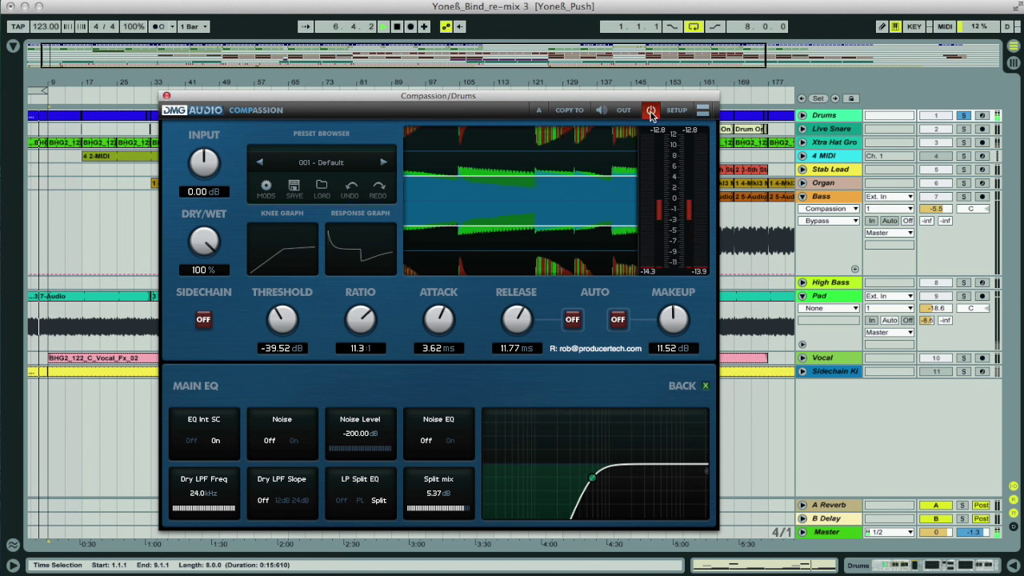
left_click(650, 110)
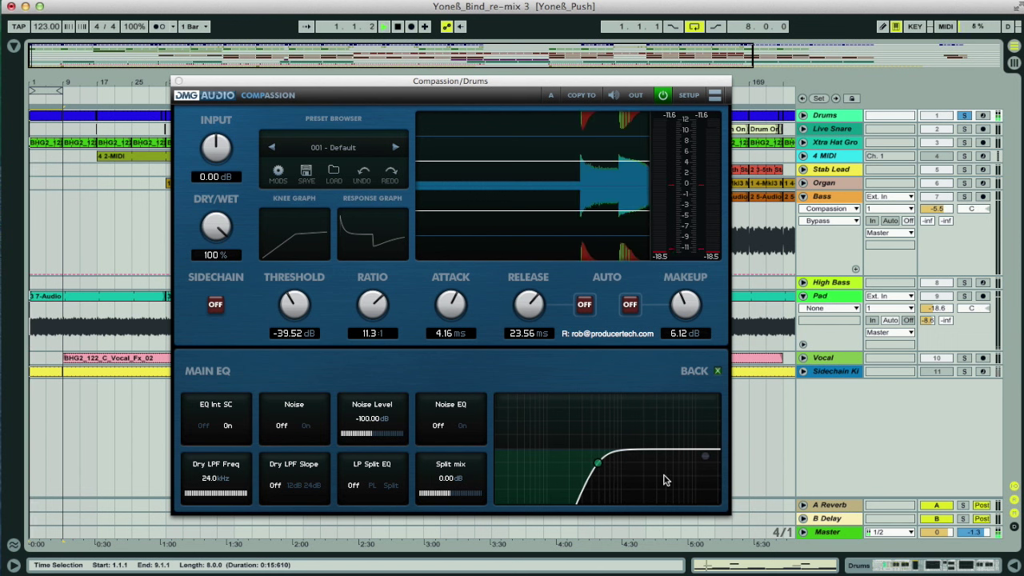
Step: Roll off the main EQ's high end into a band-pass near 5.9 kHz and set the split to PL
left_click(707, 459)
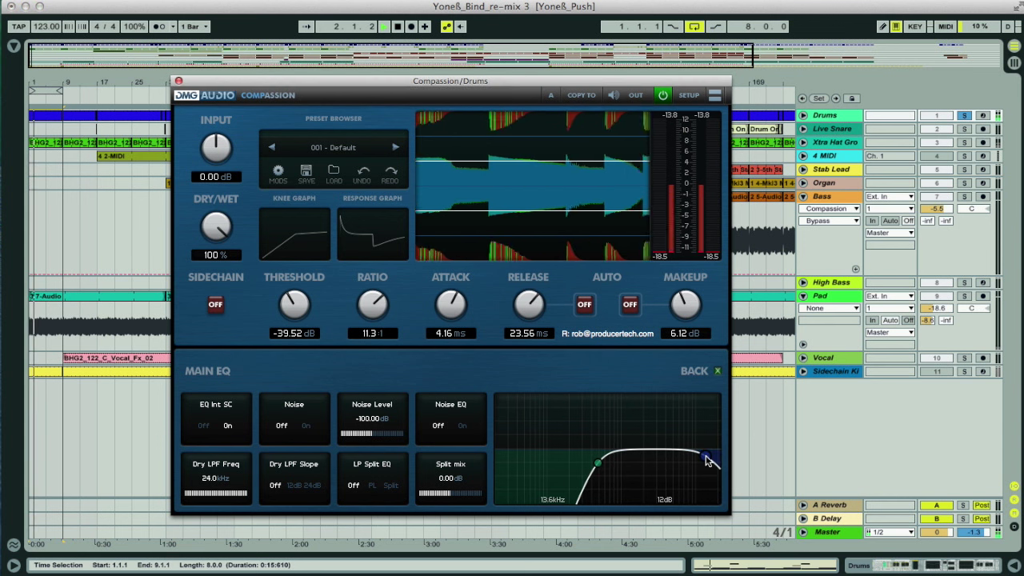
left_click_drag(707, 458, 662, 461)
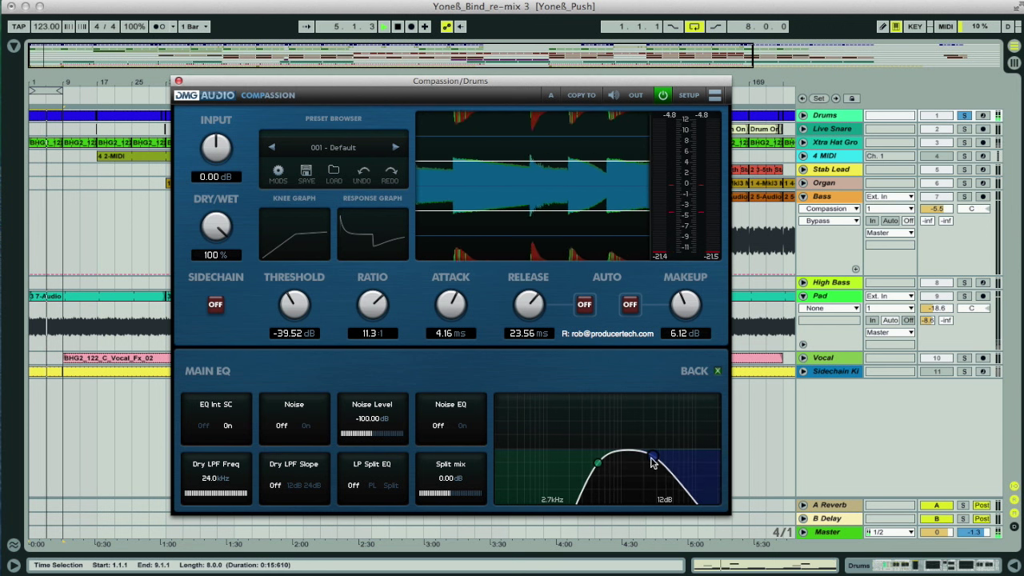
mouse_move(653, 462)
left_mouse_down()
mouse_move(624, 461)
mouse_move(681, 462)
mouse_move(655, 457)
left_mouse_up()
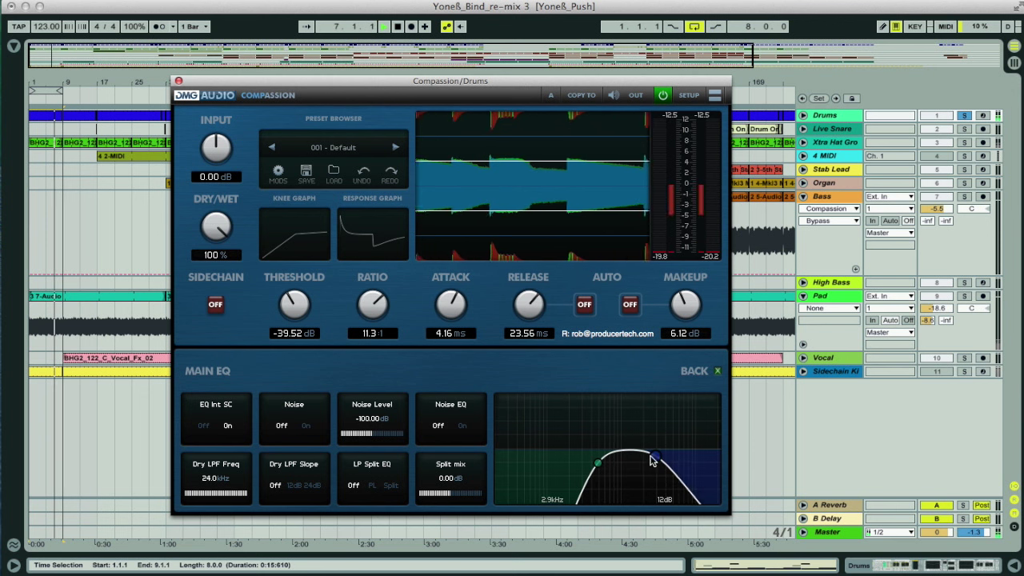
left_click(391, 485)
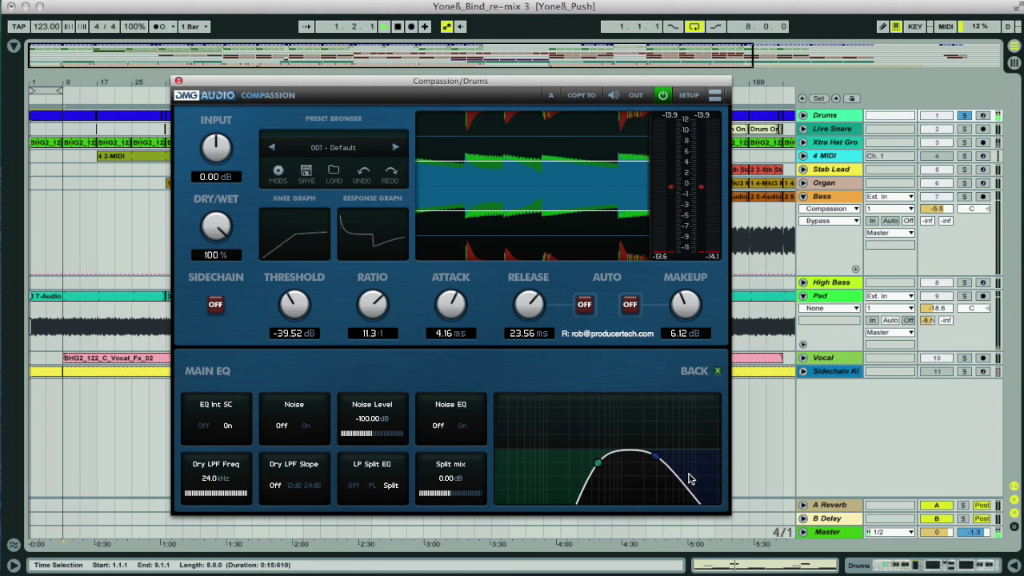
left_click(372, 486)
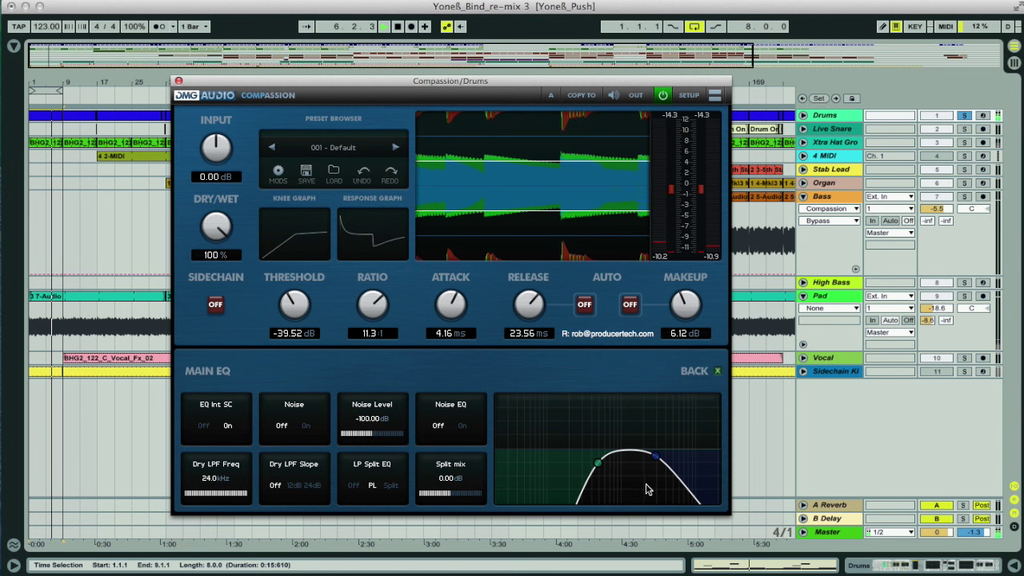
Step: Pull split mix to -inf dB, narrow the band-pass, and raise noise level to -67.47 dB
left_click_drag(452, 492, 415, 498)
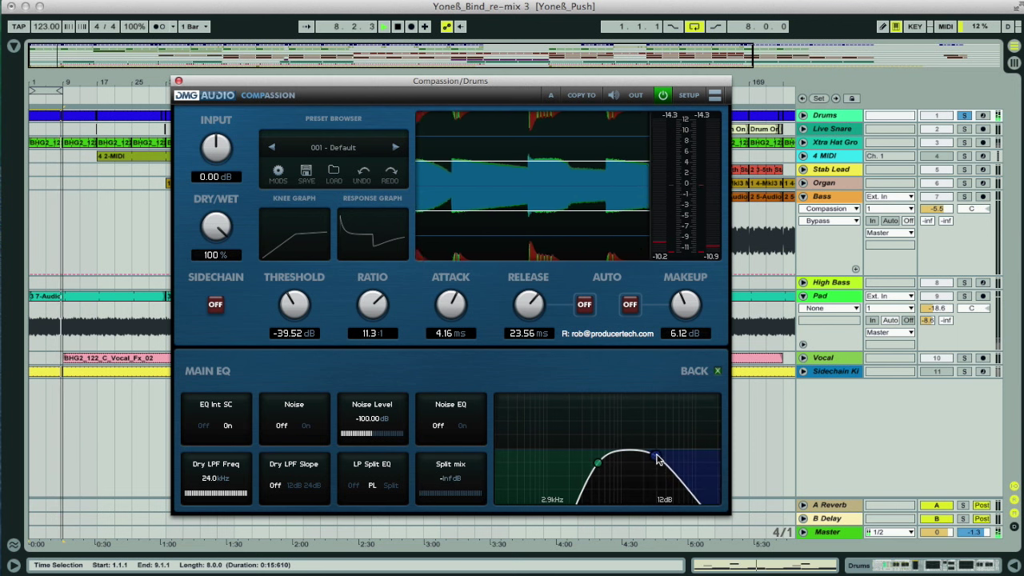
left_click_drag(655, 457, 656, 504)
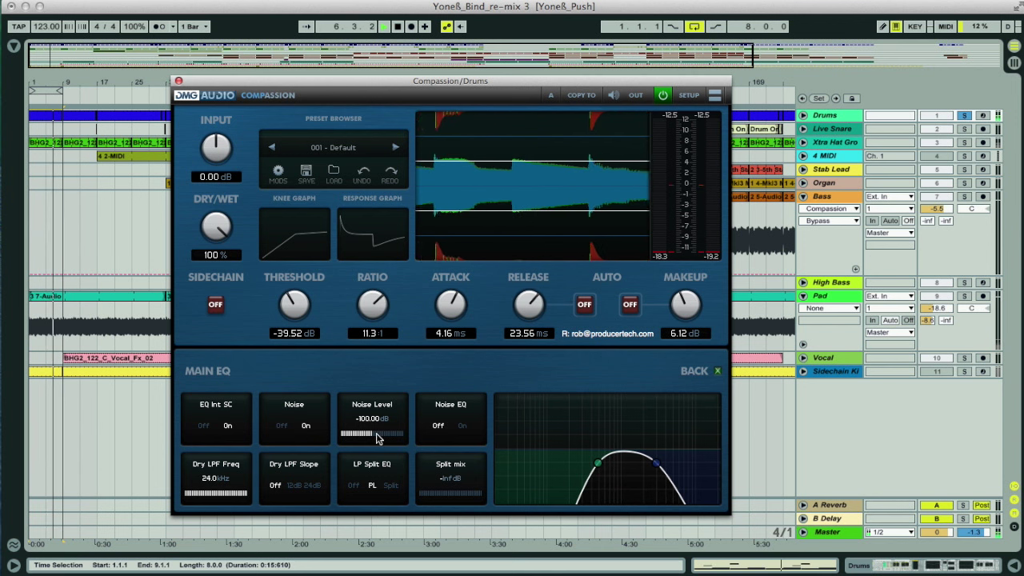
left_click_drag(376, 432, 389, 435)
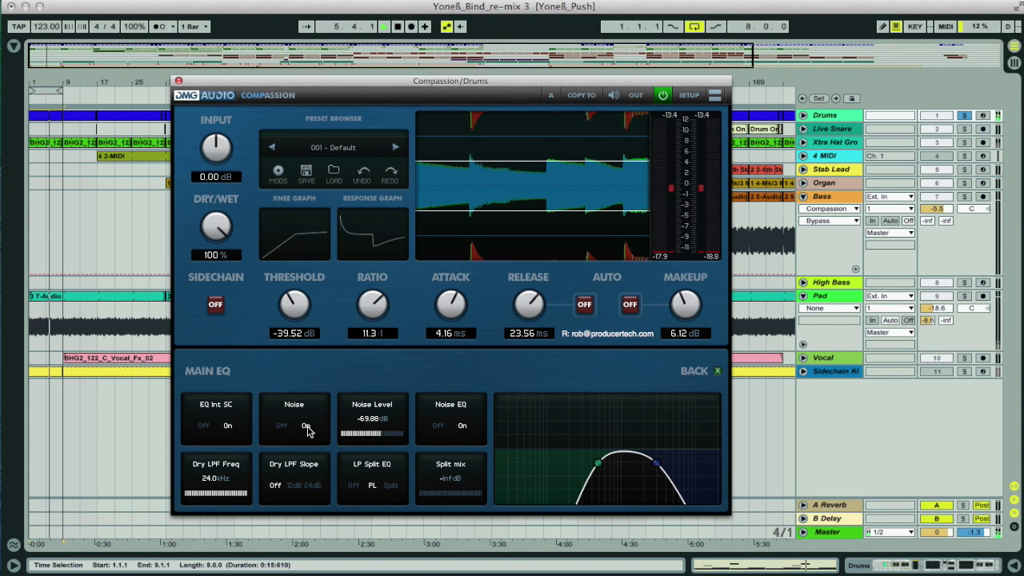
left_click_drag(378, 438, 382, 438)
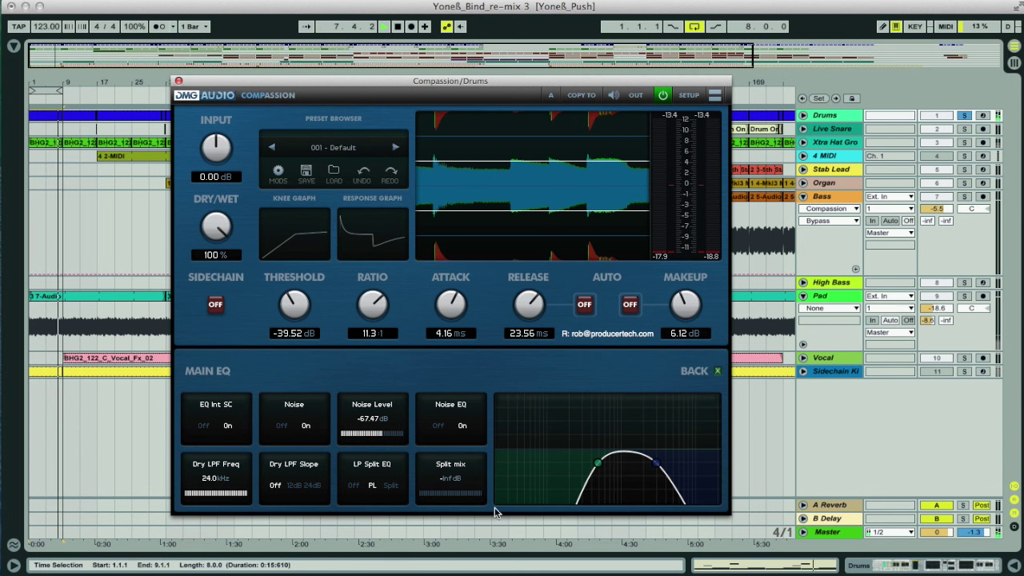
Step: Enable the transient shaper with Sustain at 2.02 dB and A/B it against bypass
left_click(718, 371)
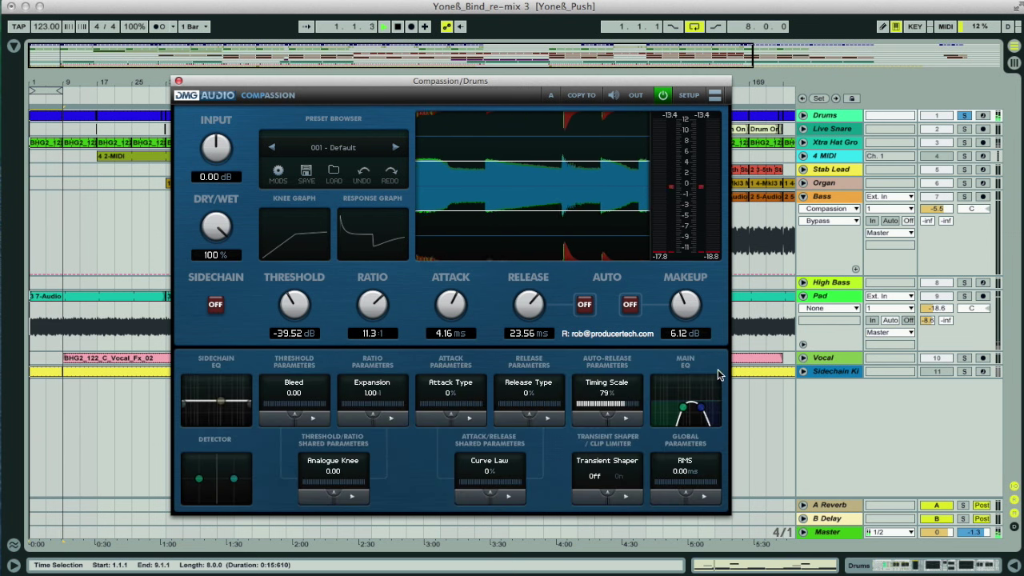
left_click(608, 493)
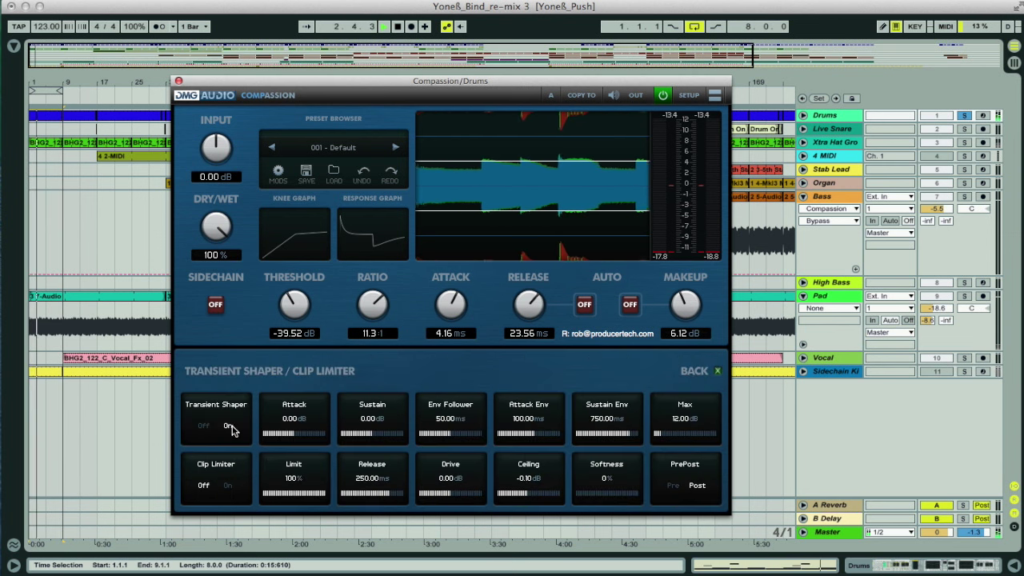
left_click(376, 434)
left_click_drag(376, 436, 373, 436)
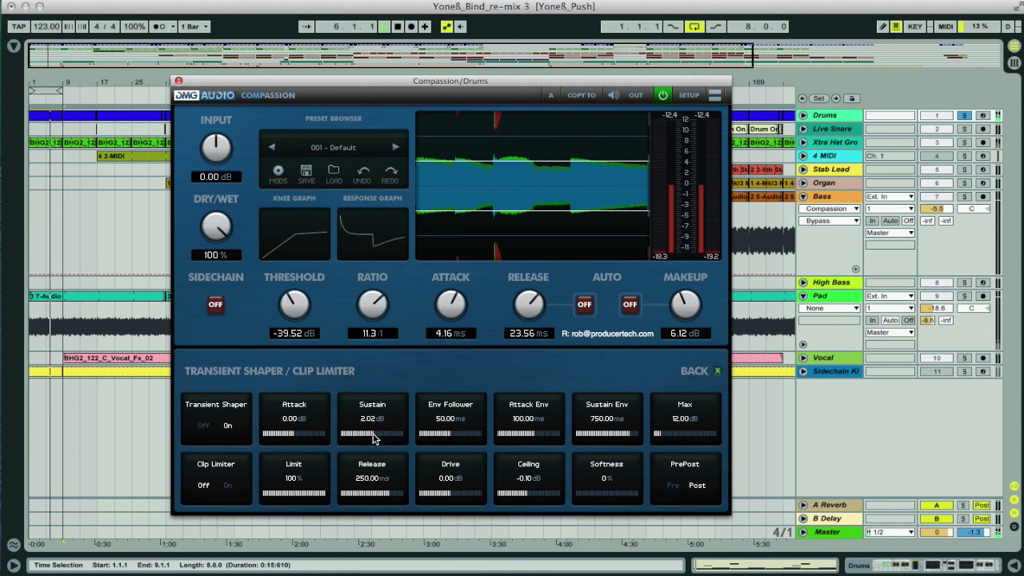
left_click(203, 426)
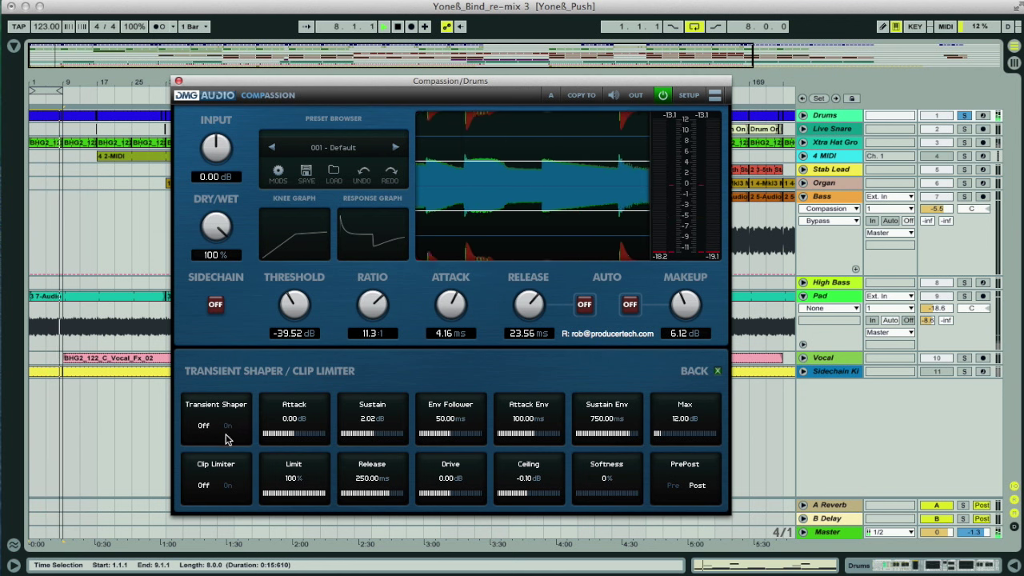
left_click(225, 430)
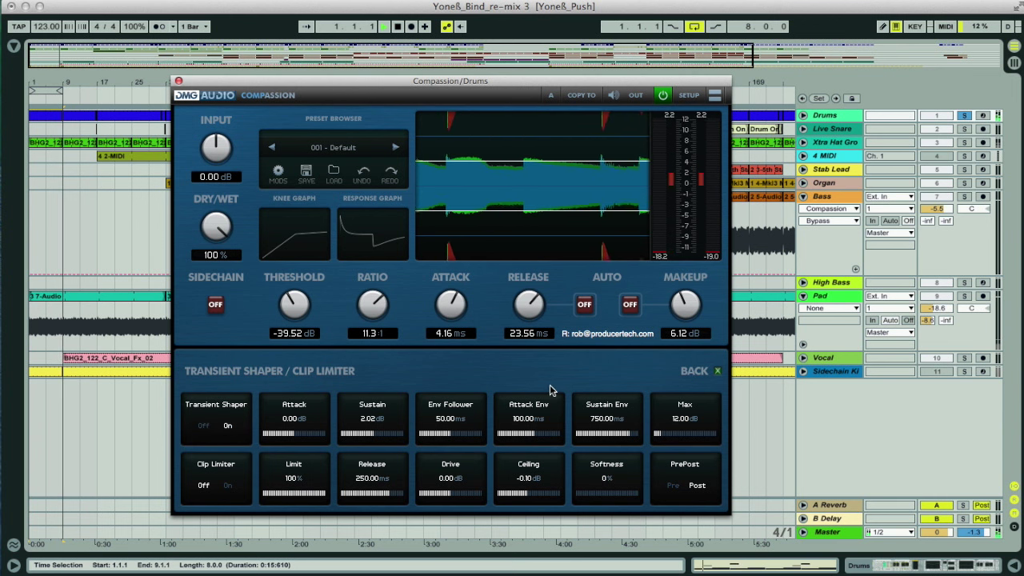
Step: Back on the Main EQ page, adjust makeup gain and lower noise to about -75 dB
left_click(716, 372)
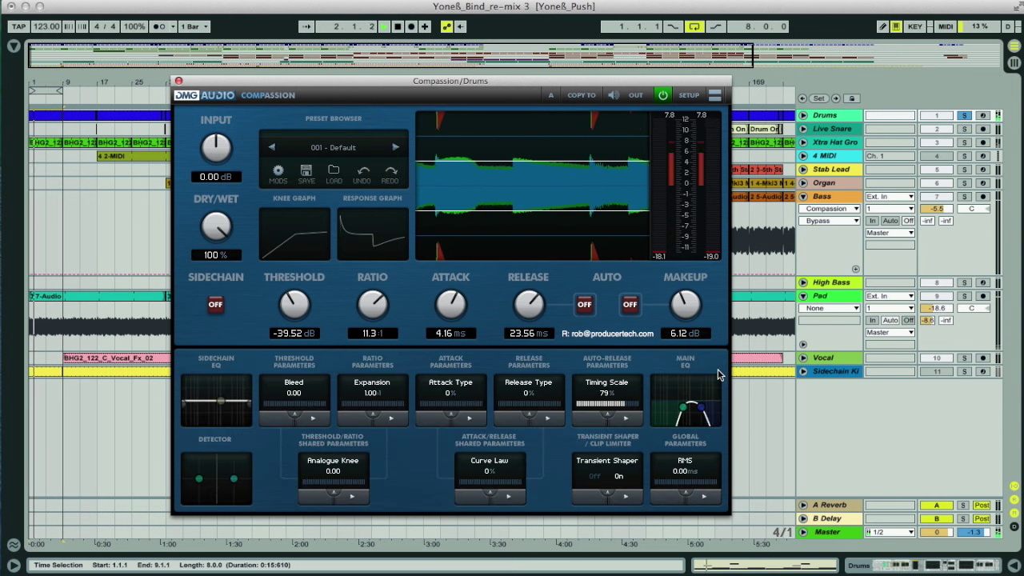
left_click(699, 388)
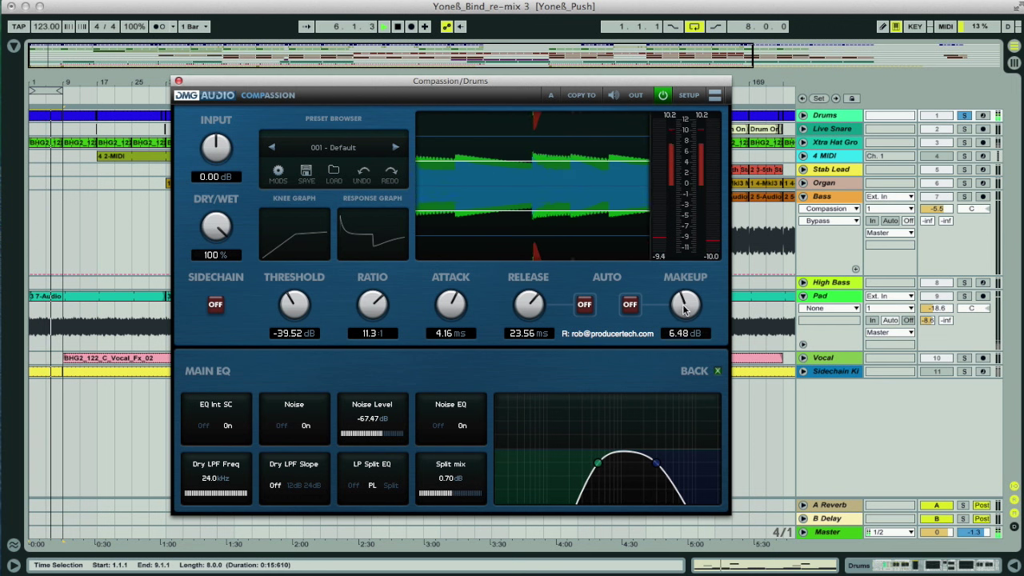
left_click_drag(684, 311, 678, 288)
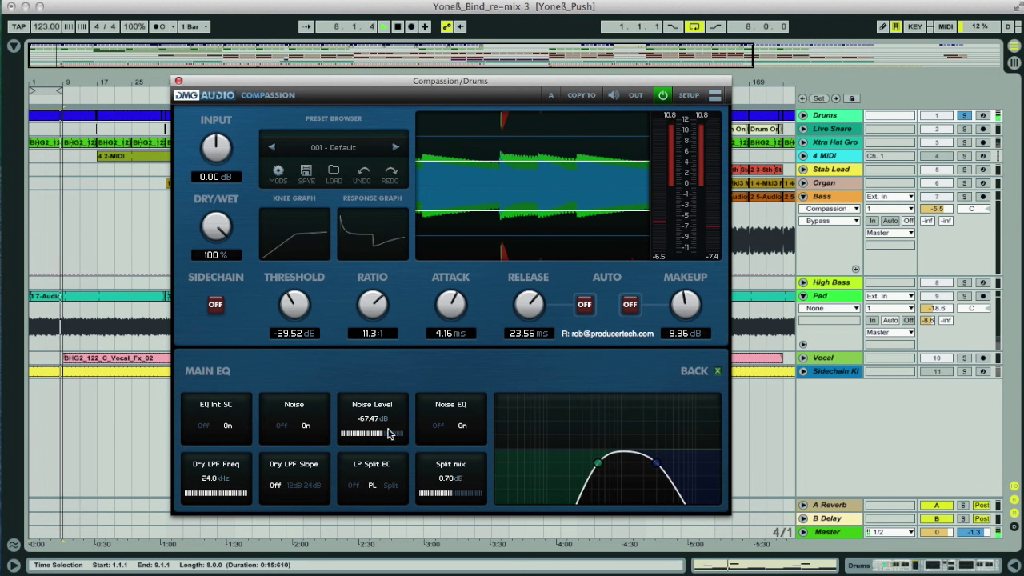
left_click_drag(385, 433, 380, 438)
Step: Raise split mix to about 4.8 dB, set makeup near 10.4 dB, and compare with bypass
left_click_drag(452, 493, 452, 483)
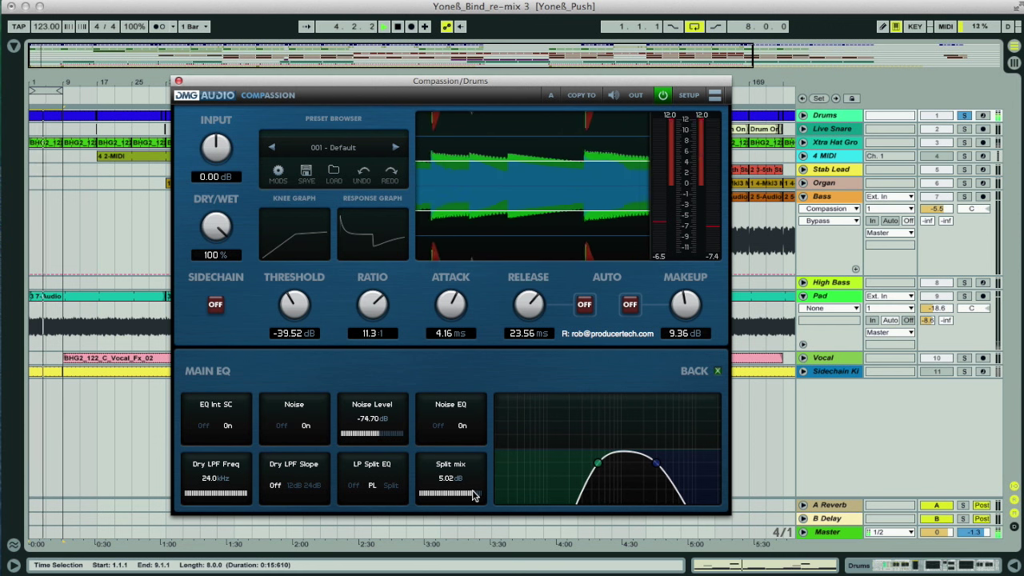
mouse_move(684, 307)
left_mouse_down()
mouse_move(684, 346)
mouse_move(680, 290)
mouse_move(677, 298)
left_mouse_up()
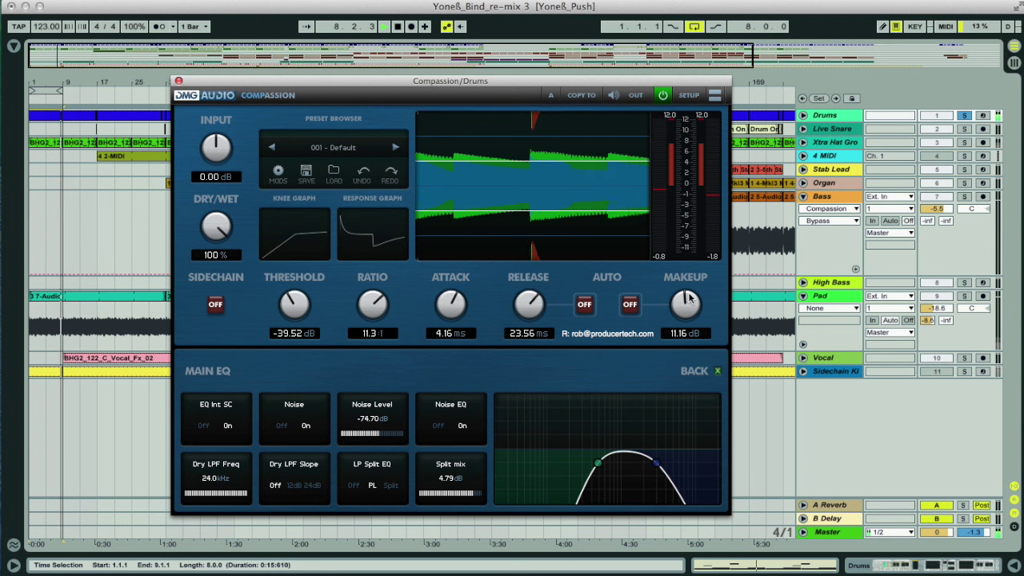
left_click(662, 94)
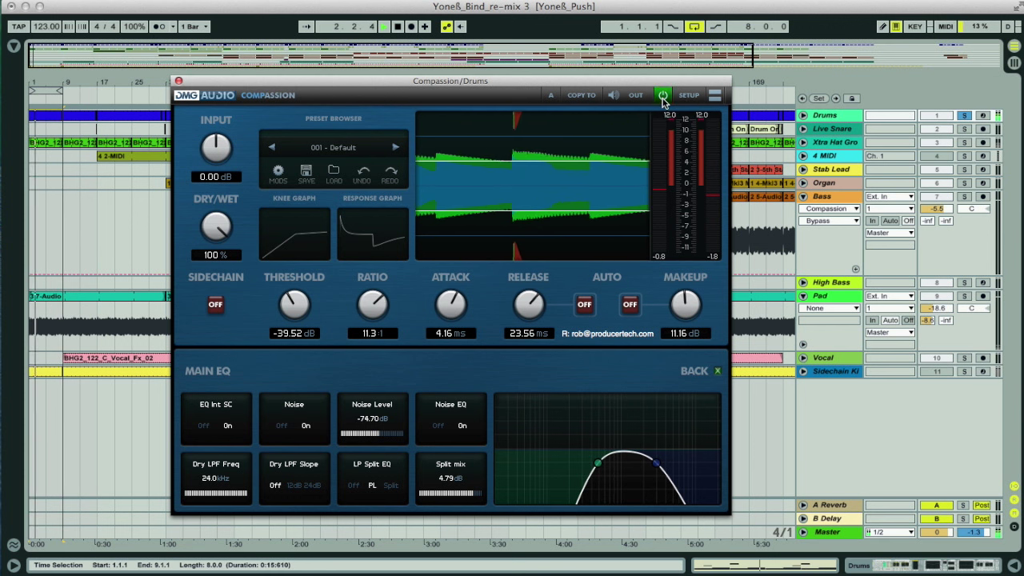
left_click(662, 95)
Step: Bring the makeup gain down slightly and restart playback of the drum loop
left_click_drag(686, 304, 687, 312)
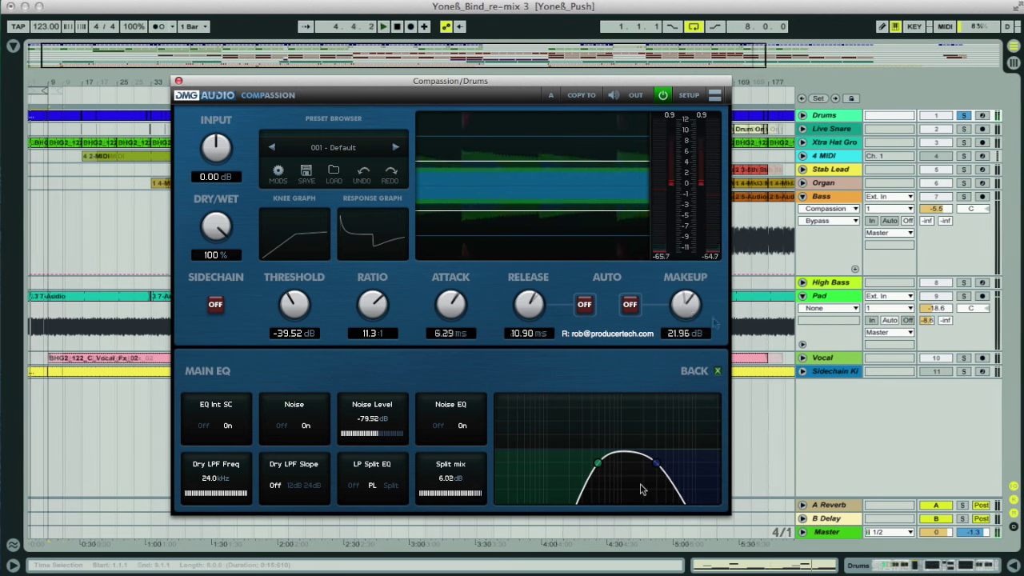
key("space")
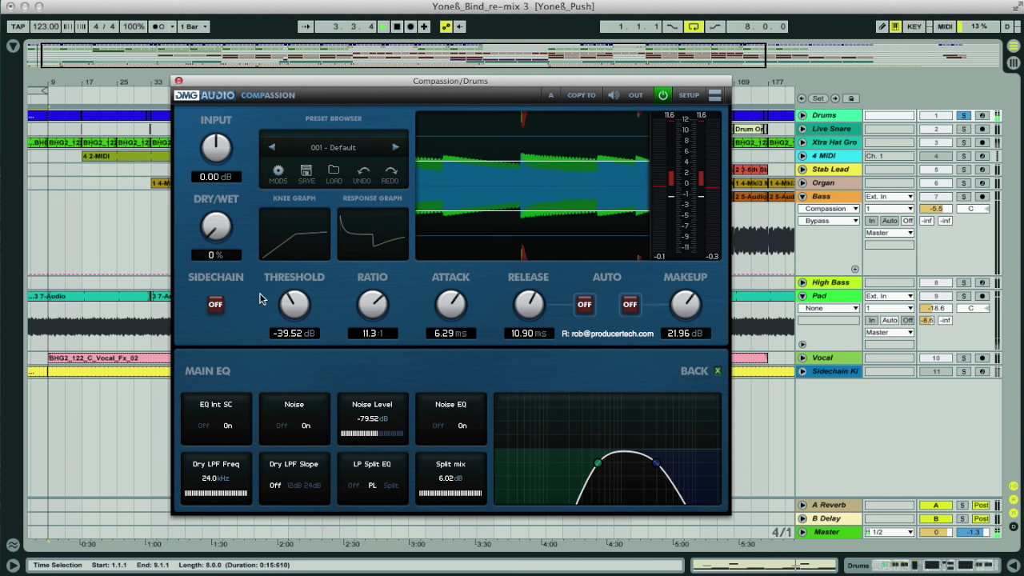
Step: Set the dry low-pass filter to a 24 dB slope with its cutoff at 259 Hz
left_click(310, 485)
left_click(244, 496)
left_click_drag(244, 496, 207, 497)
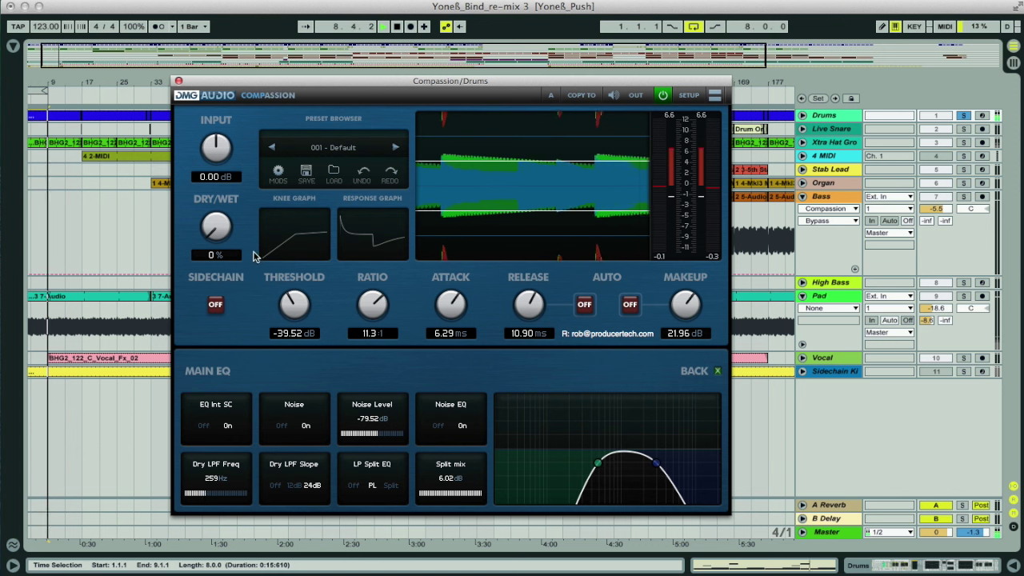
Step: Raise Dry/Wet to 48%, then bypass and re-enable the compressor to compare
left_click_drag(213, 234, 213, 225)
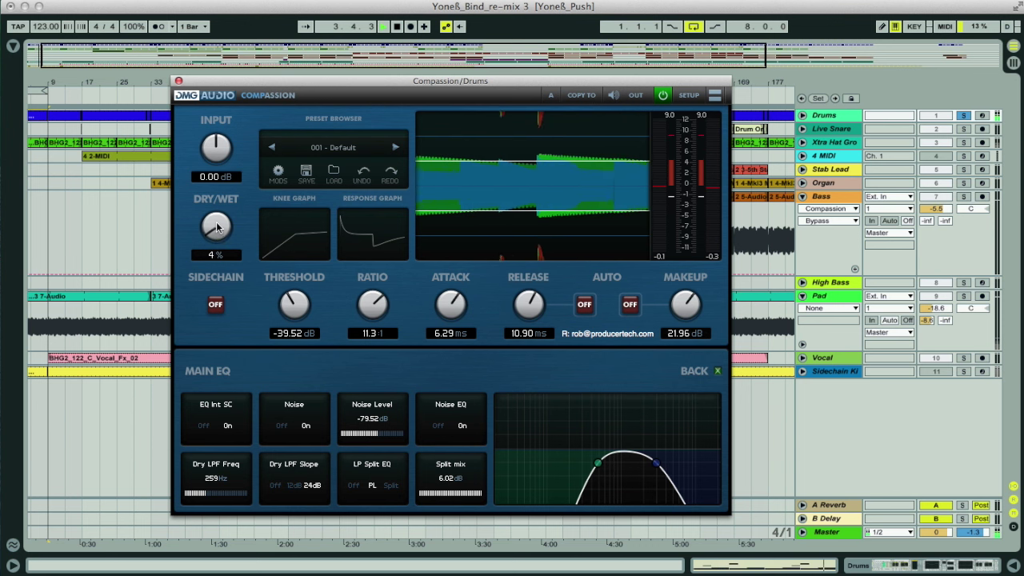
left_click_drag(215, 216, 202, 162)
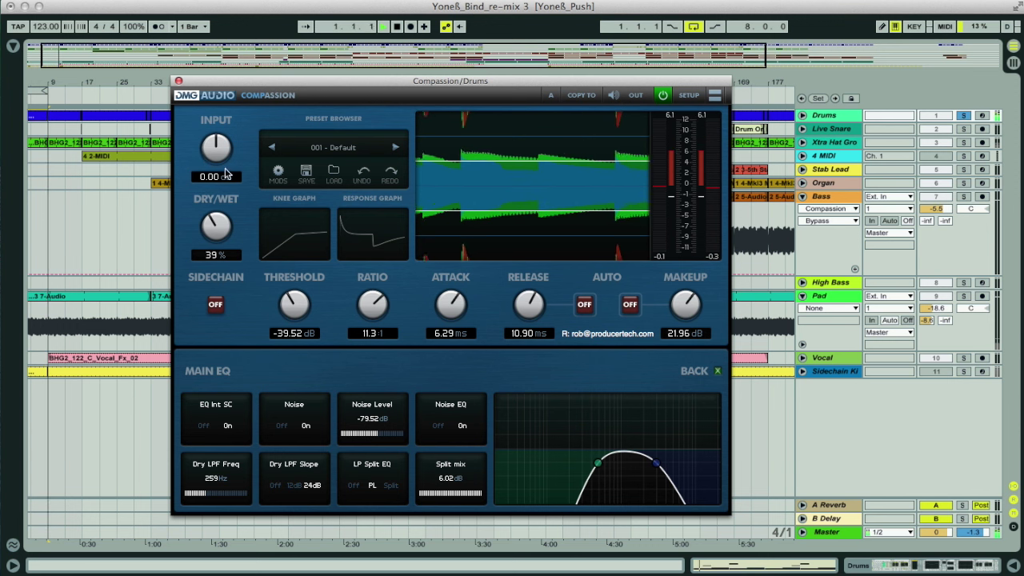
left_click(664, 96)
left_click(663, 96)
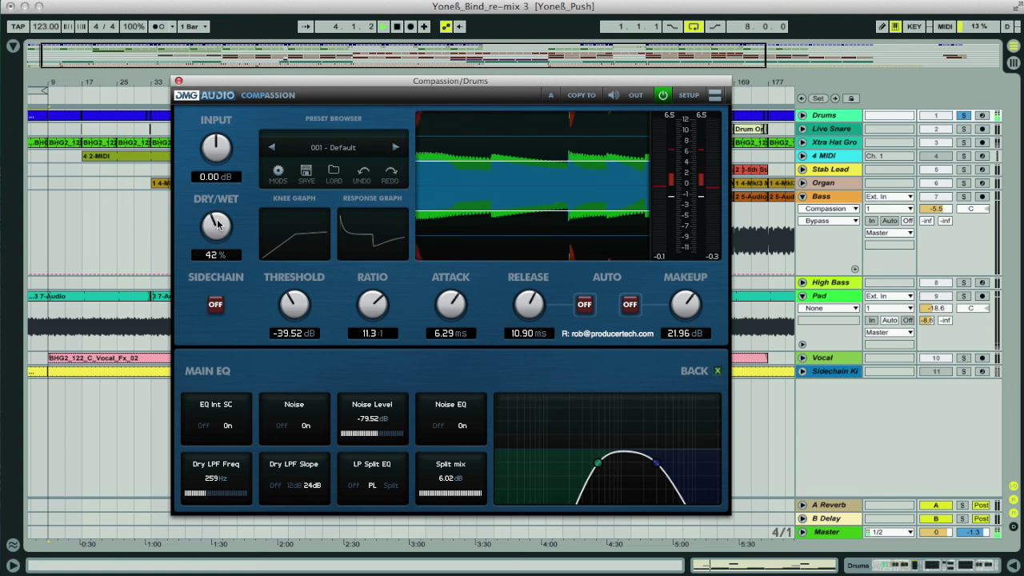